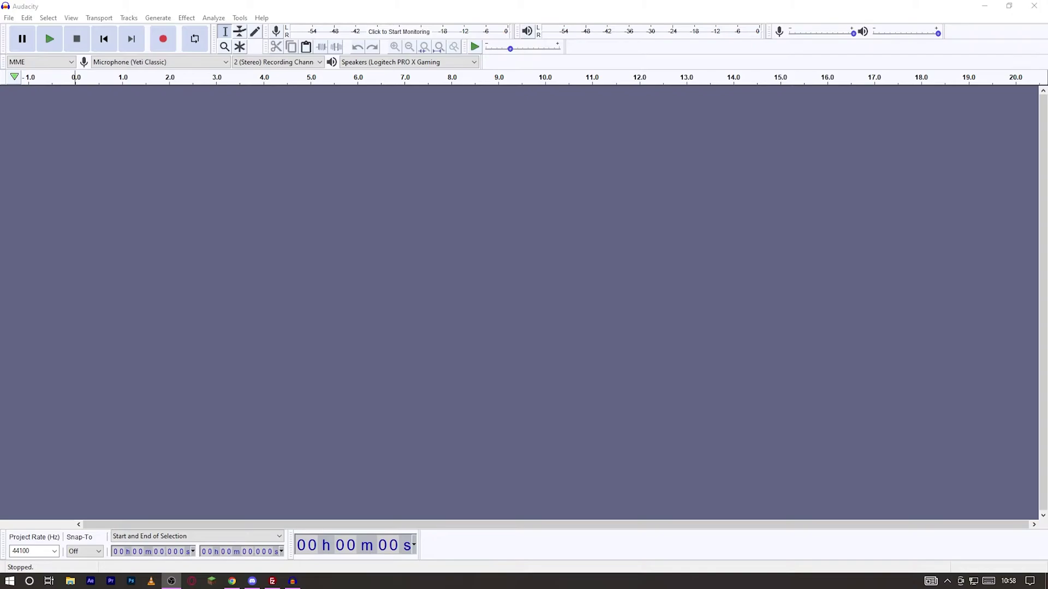
# Step: Record a roughly five-second stereo voice clip, pause recording, then select and deselect the clip
pyautogui.click(323, 138)
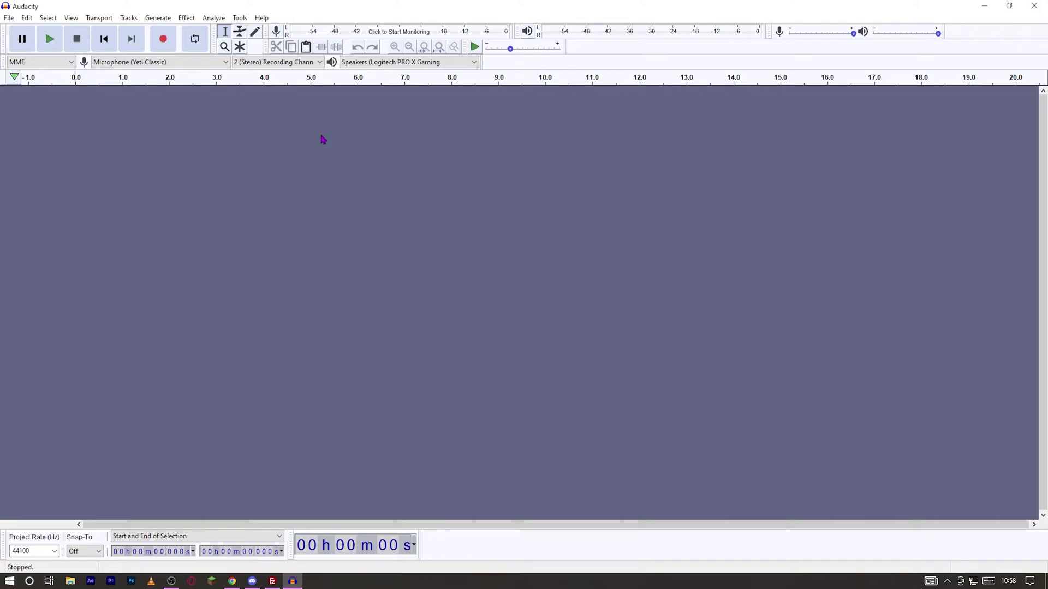
pyautogui.click(162, 41)
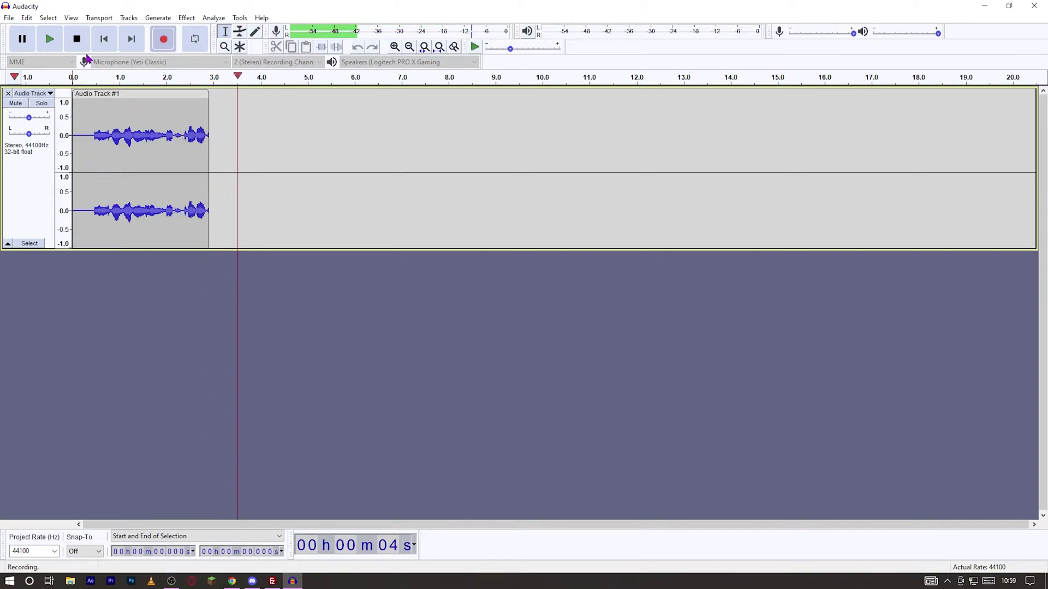
pyautogui.press('p')
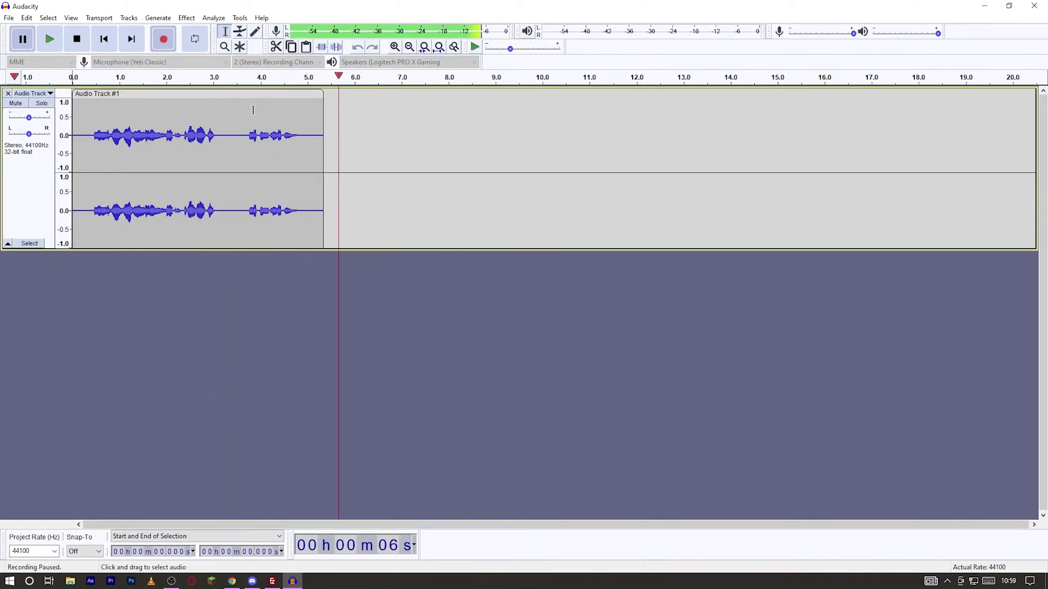
pyautogui.doubleClick(240, 131)
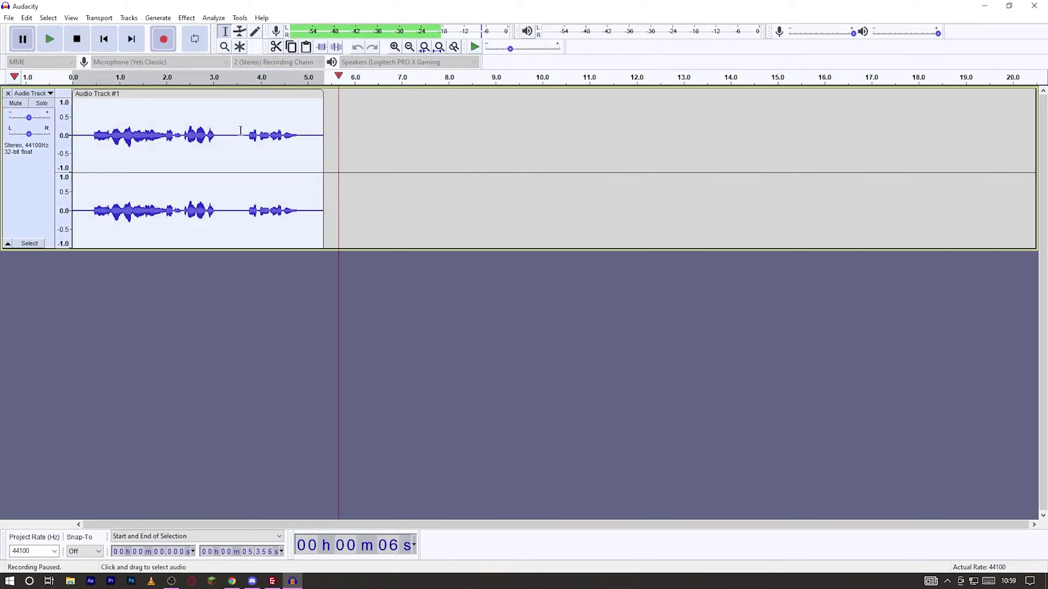
pyautogui.click(257, 360)
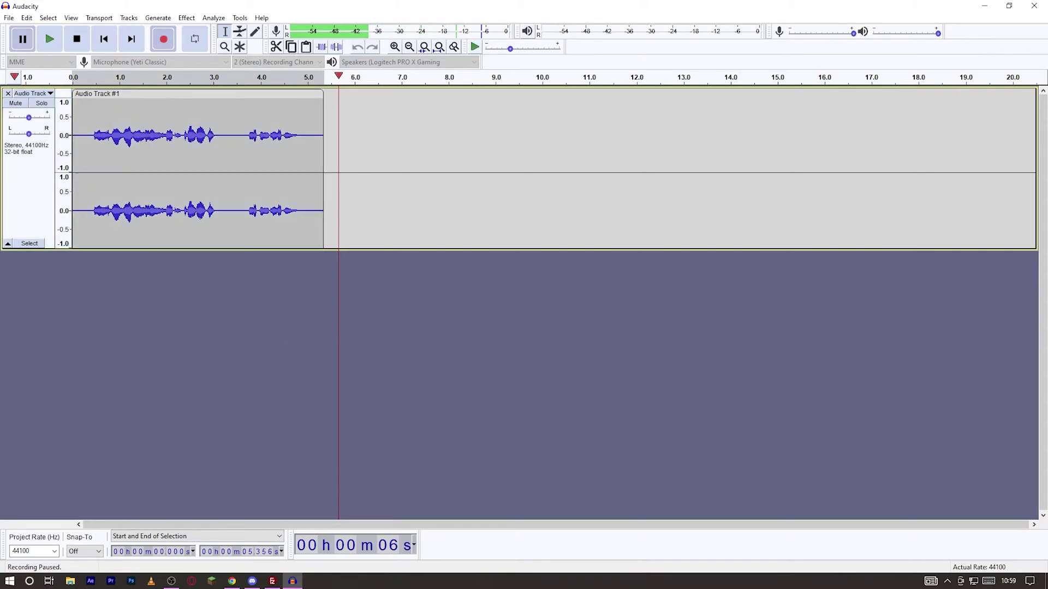
# Step: Generate Pink noise at amplitude 0.8 into a new mono track below the voice
pyautogui.click(158, 17)
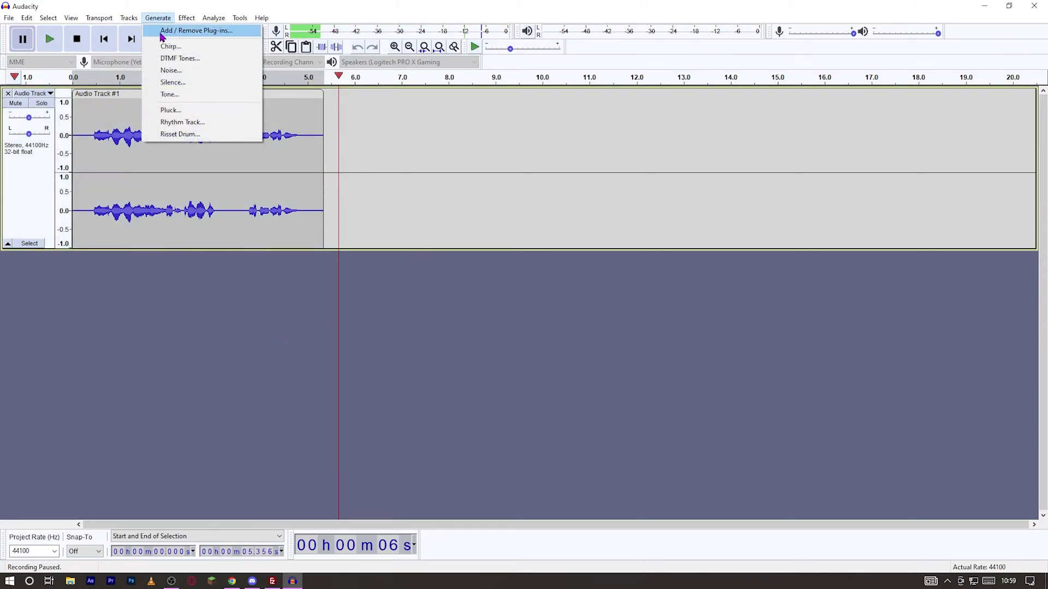
pyautogui.click(170, 70)
pyautogui.click(503, 260)
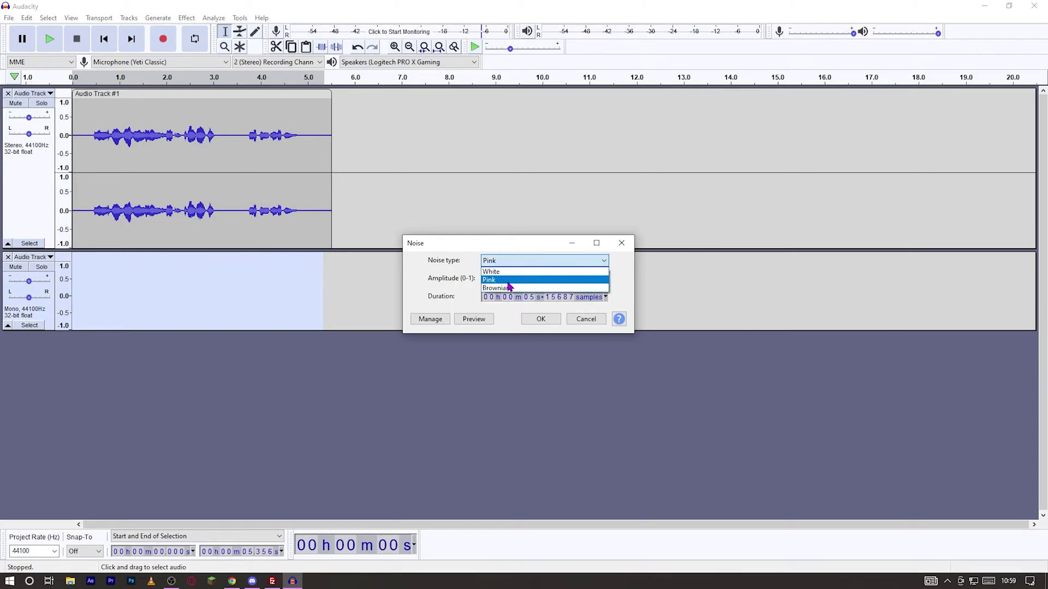
pyautogui.click(508, 280)
pyautogui.moveTo(589, 243); pyautogui.dragTo(587, 236)
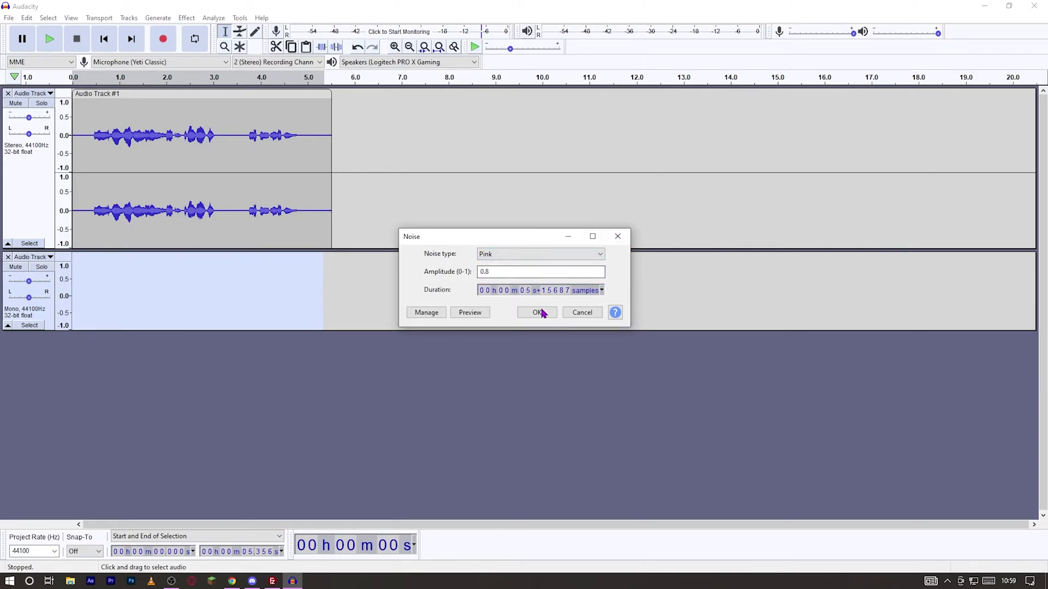
pyautogui.click(540, 313)
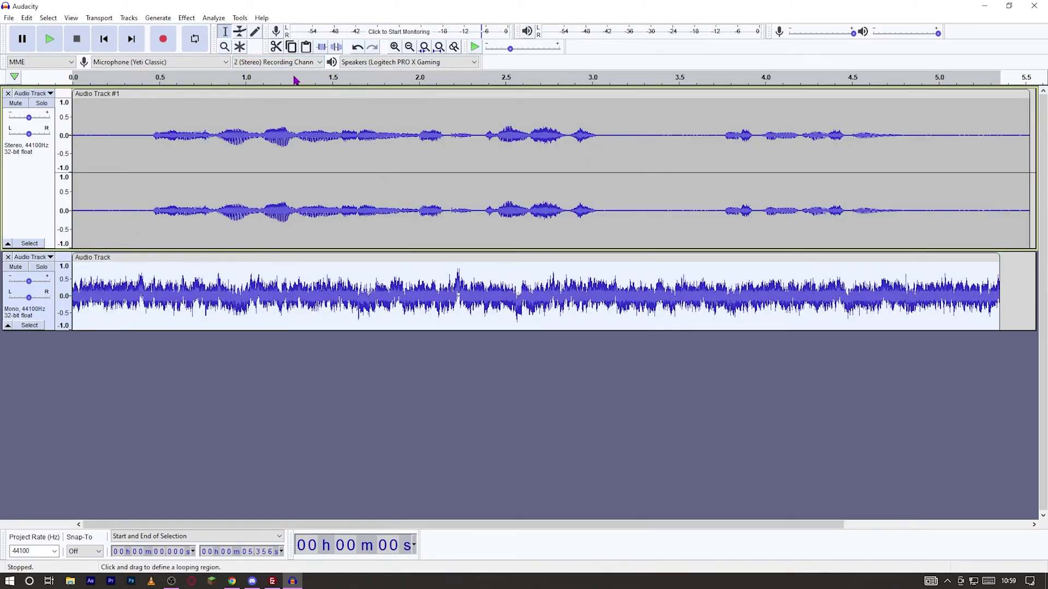
# Step: Play the voice and noise together, then select both tracks in full
pyautogui.press('space')
pyautogui.press('space')
pyautogui.click(465, 189)
pyautogui.hotkey('shift', 'End')
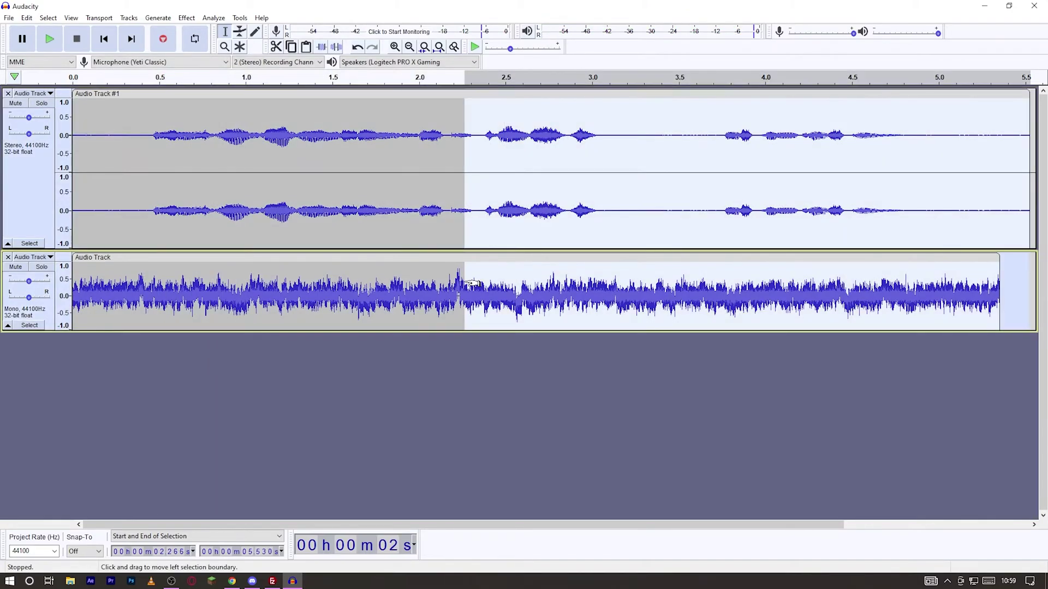
pyautogui.moveTo(471, 293); pyautogui.dragTo(33, 297)
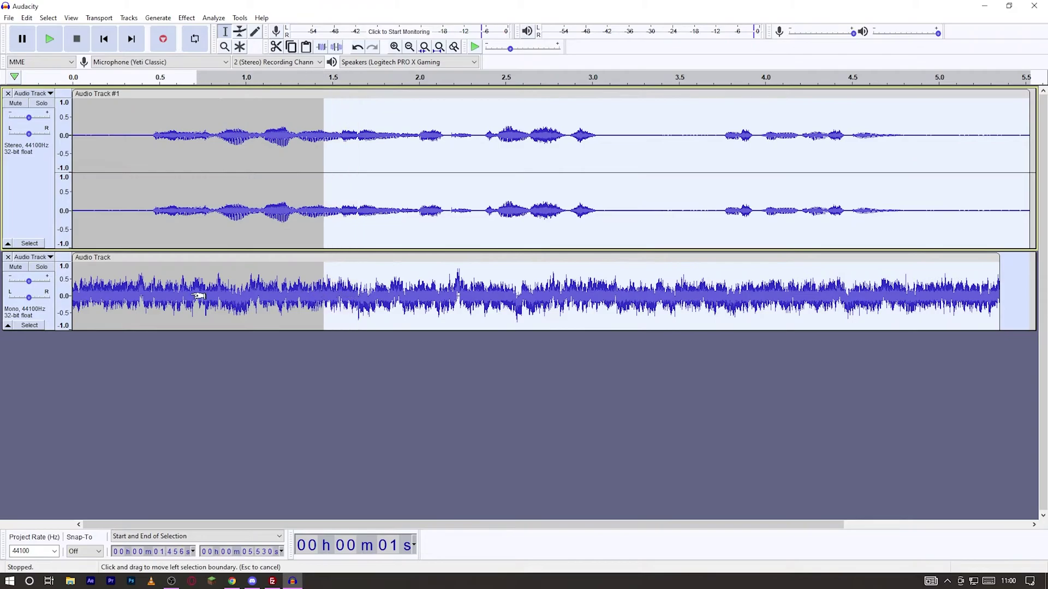
# Step: Apply Distortion with the Leveller type at a −80 dB noise floor to both tracks
pyautogui.click(185, 18)
pyautogui.click(233, 144)
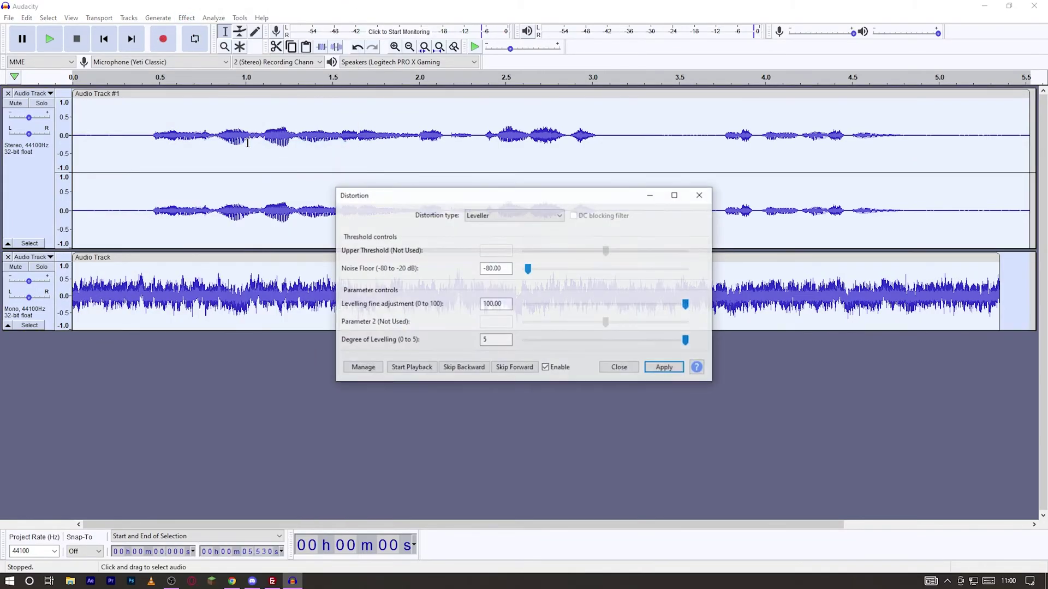
pyautogui.click(539, 215)
pyautogui.click(502, 292)
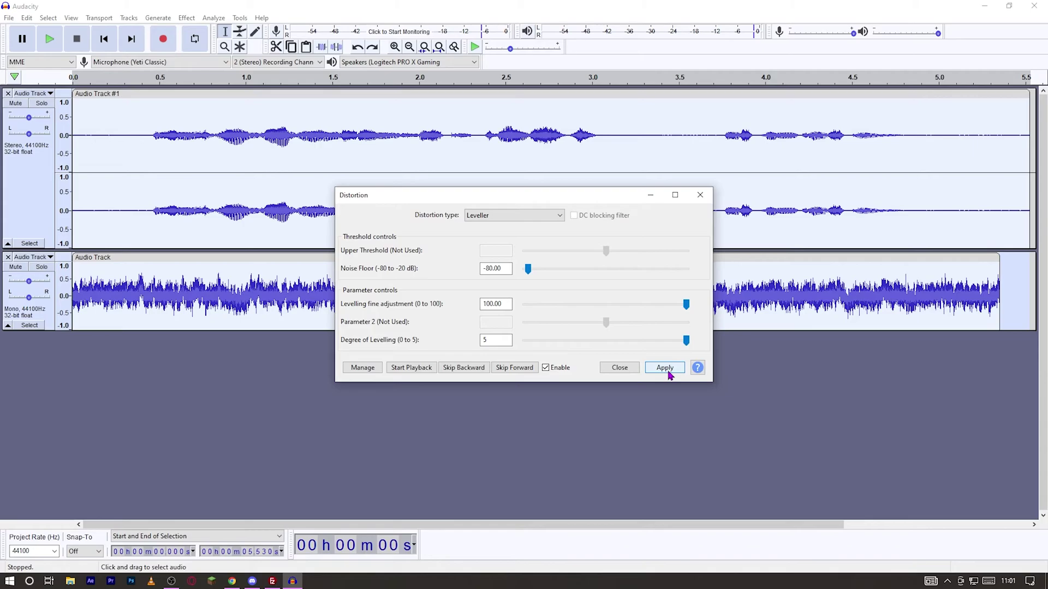
pyautogui.click(665, 369)
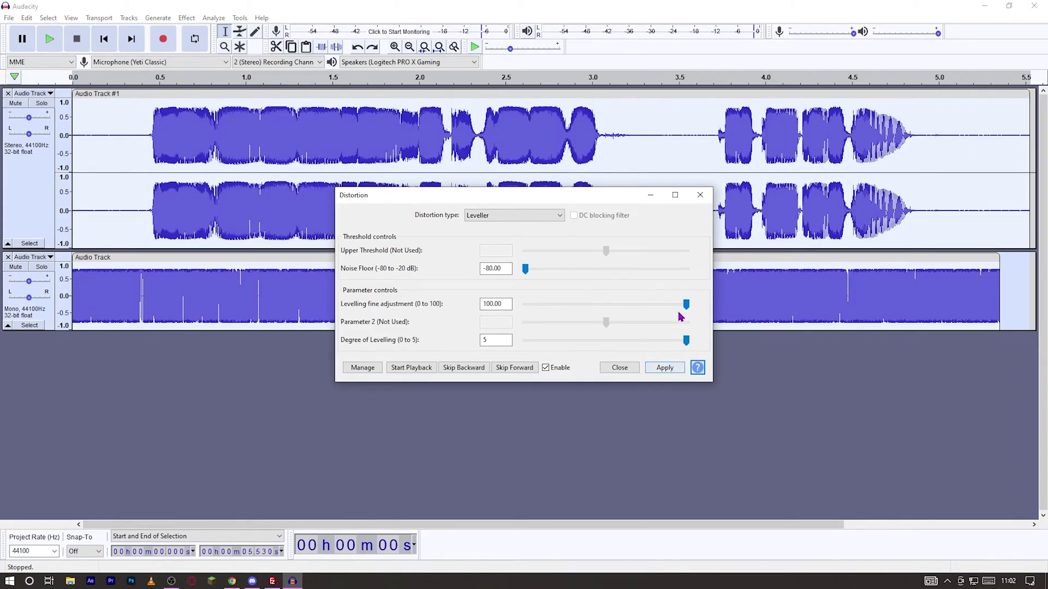
pyautogui.click(700, 197)
pyautogui.click(187, 18)
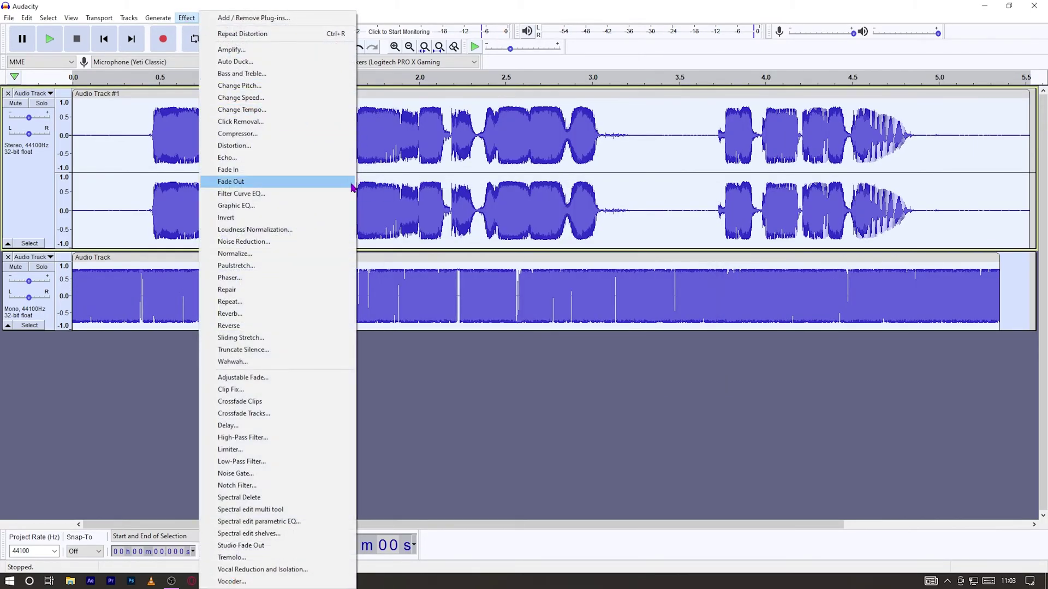
# Step: Shape a Filter Curve EQ passing about 300–4000 Hz, sloping the low cutoff near 450 Hz
pyautogui.click(332, 195)
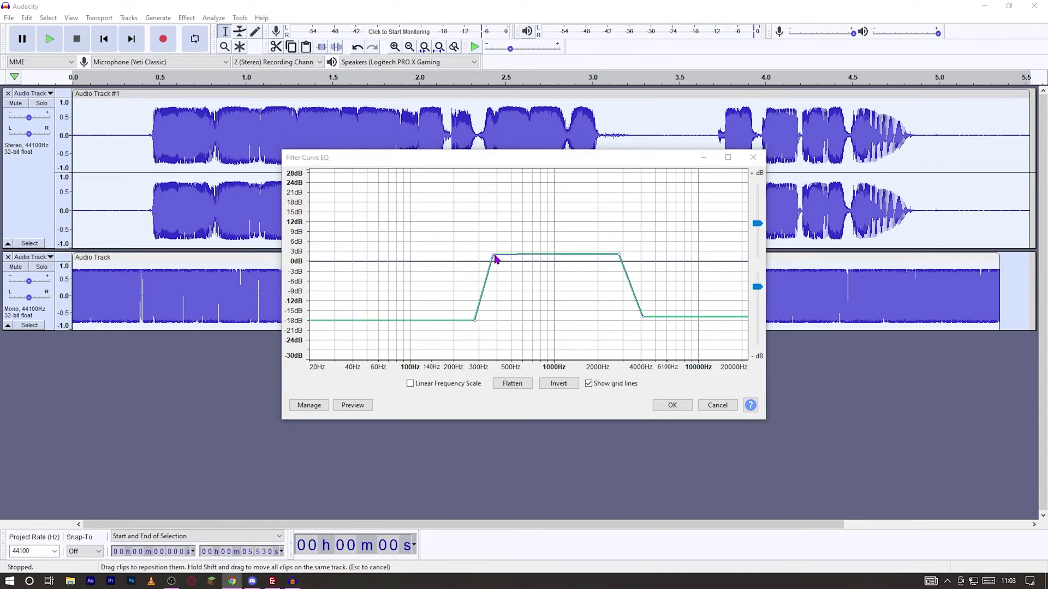
pyautogui.moveTo(494, 257); pyautogui.dragTo(473, 256)
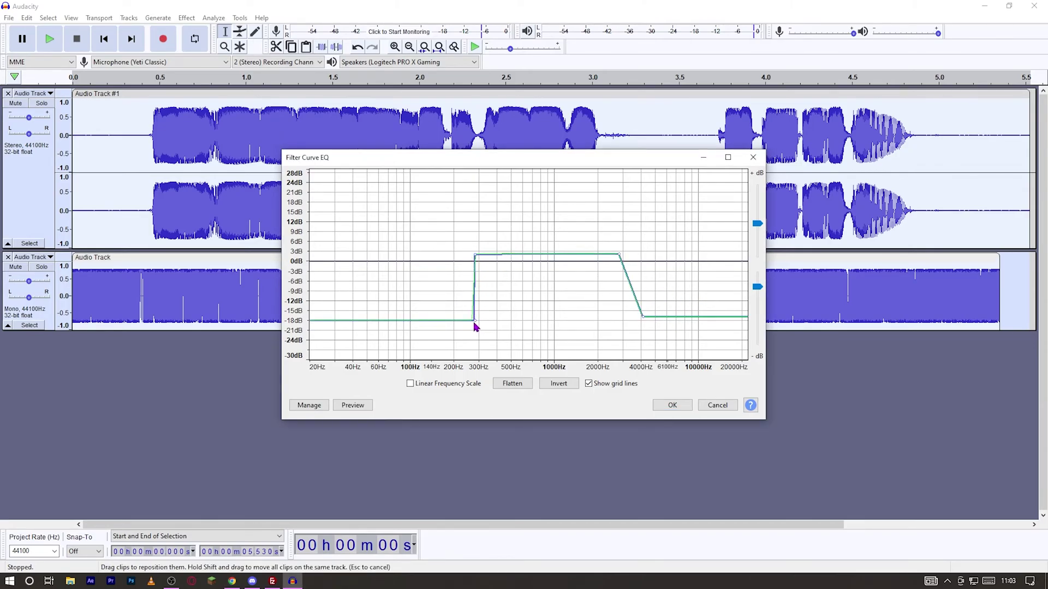
pyautogui.moveTo(473, 321)
pyautogui.mouseDown()
pyautogui.moveTo(399, 314)
pyautogui.moveTo(490, 319)
pyautogui.mouseUp()
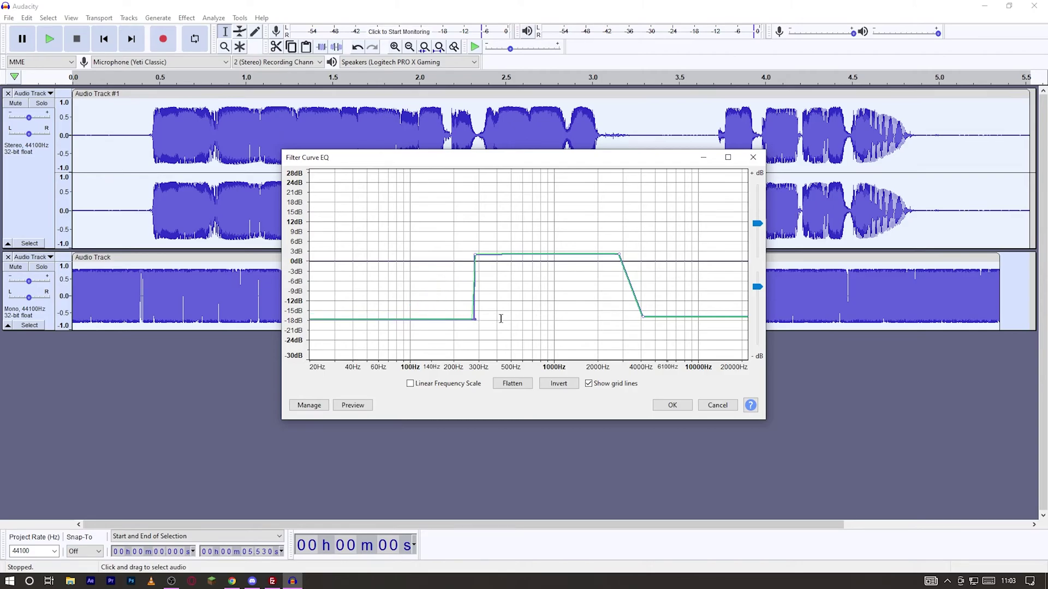
pyautogui.moveTo(477, 256); pyautogui.dragTo(504, 255)
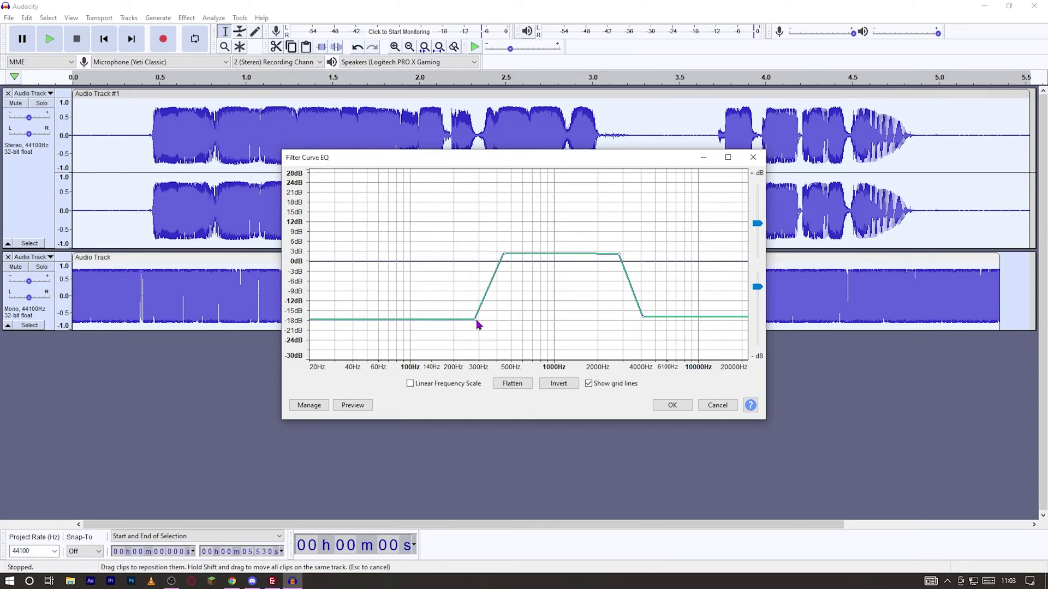
pyautogui.moveTo(478, 320); pyautogui.dragTo(480, 319)
pyautogui.moveTo(504, 255); pyautogui.dragTo(499, 255)
pyautogui.click(672, 406)
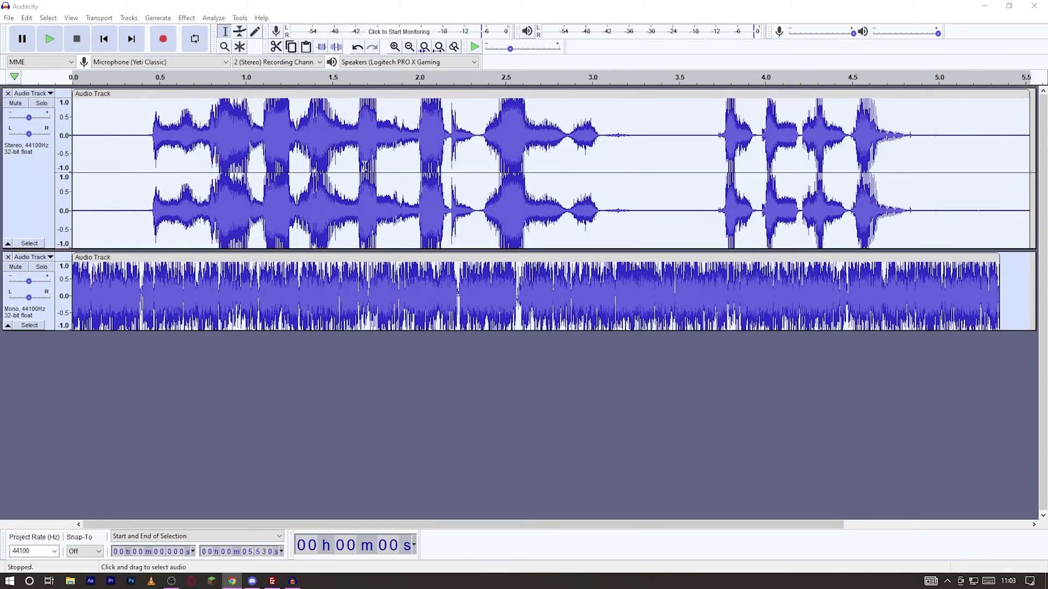
# Step: Preview the filtered audio, then Amplify both tracks down by about 15.5 dB
pyautogui.click(145, 77)
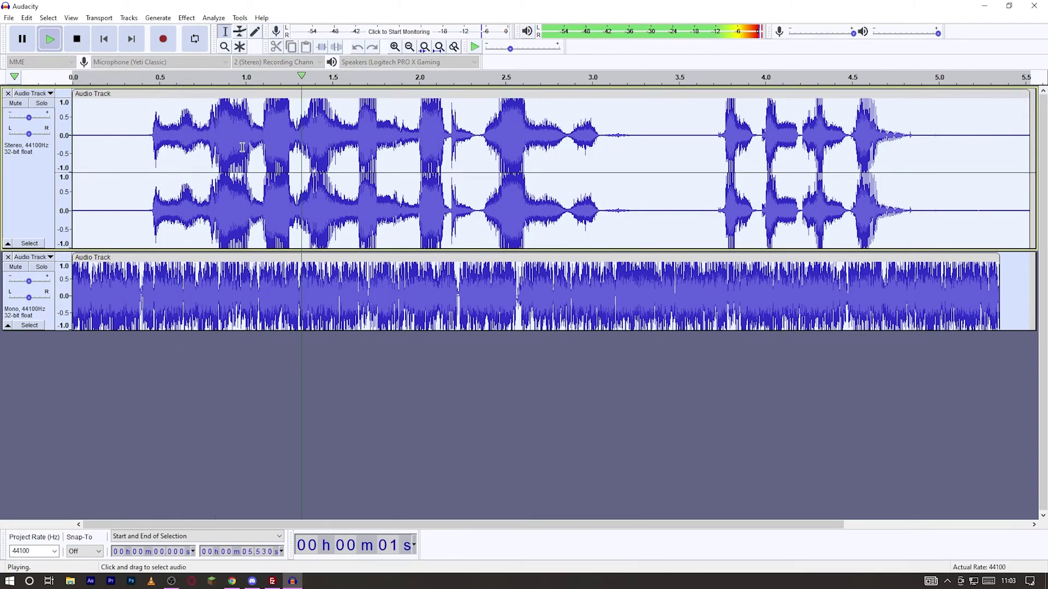
pyautogui.press('space')
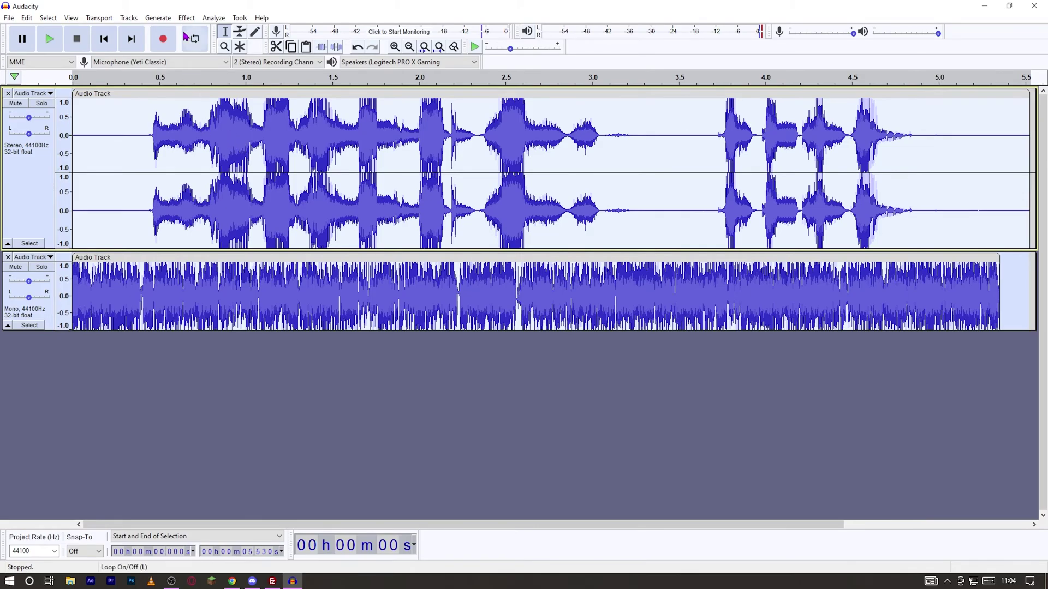
pyautogui.click(186, 19)
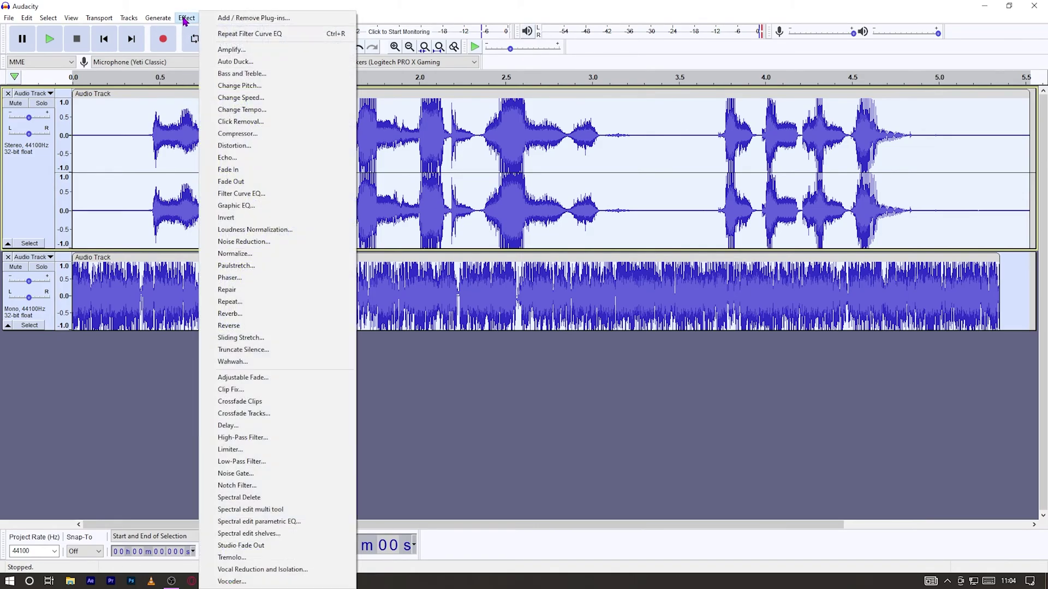
pyautogui.click(245, 50)
pyautogui.click(502, 274)
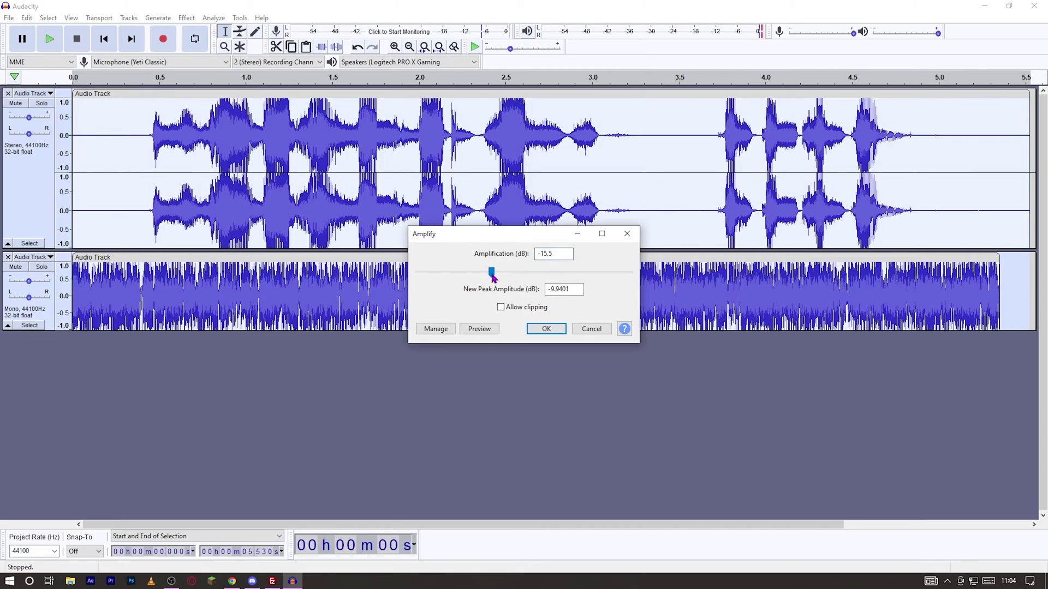
pyautogui.click(544, 329)
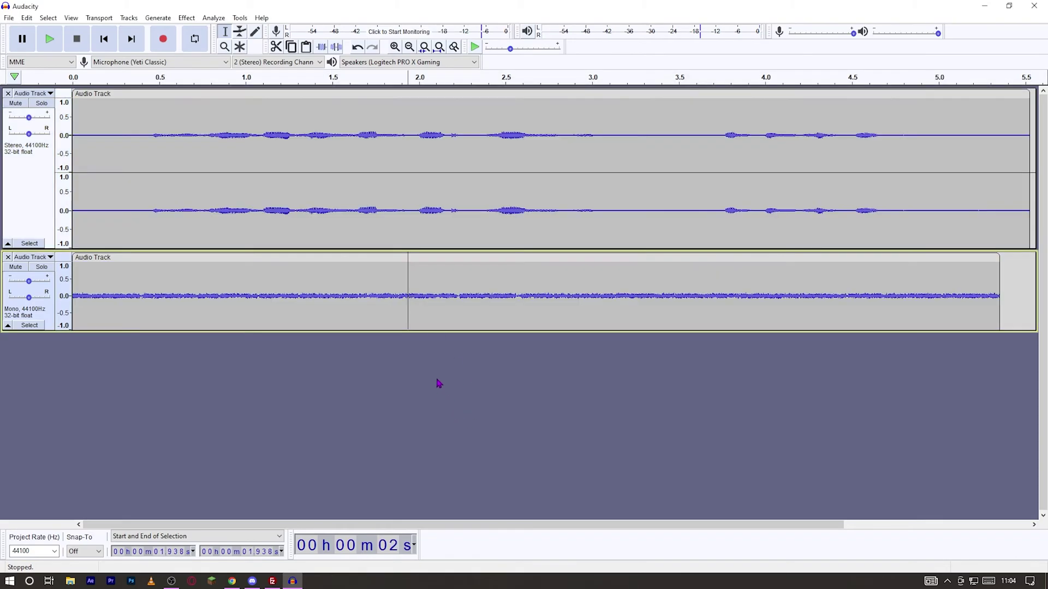
# Step: Select only the pink-noise track and apply a lower Amplify setting to it
pyautogui.click(415, 300)
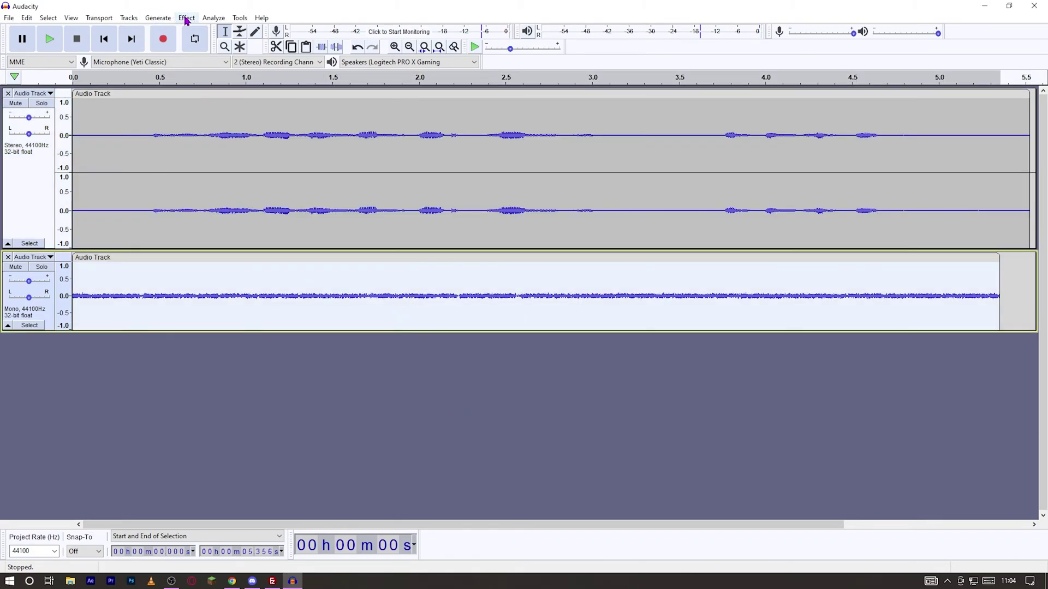
pyautogui.click(186, 18)
pyautogui.click(219, 50)
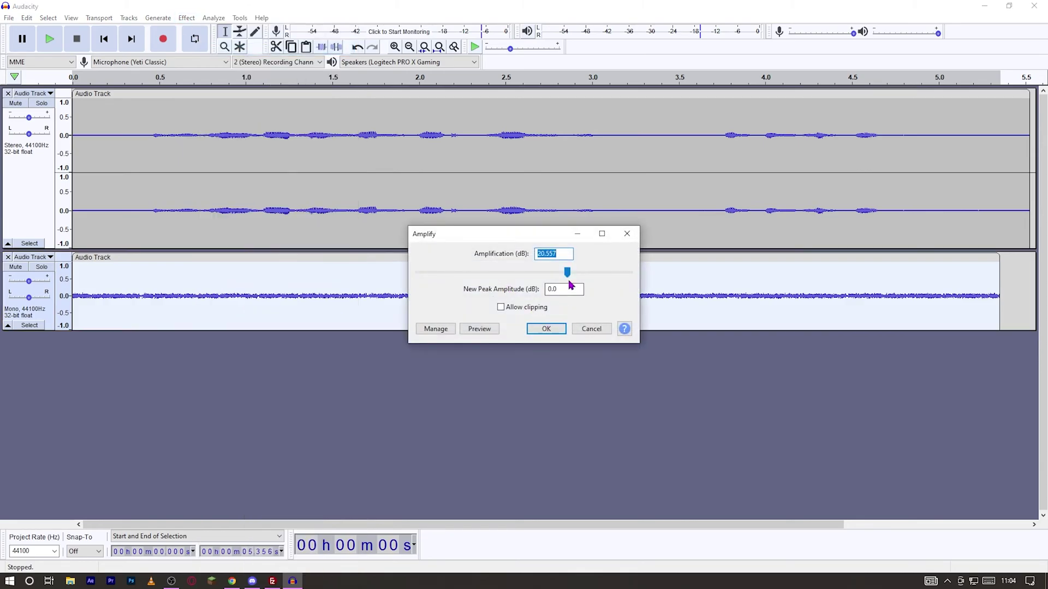
pyautogui.moveTo(569, 274); pyautogui.dragTo(515, 273)
pyautogui.click(540, 328)
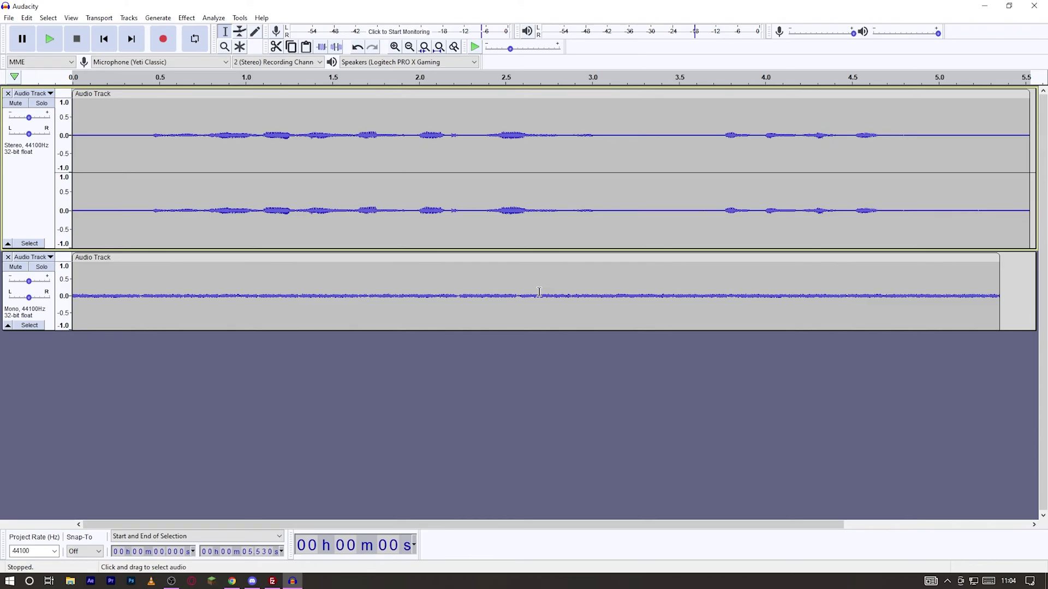
# Step: Undo the voice's volume reduction and play the finished radio effect
pyautogui.hotkey('ctrl', 'z')
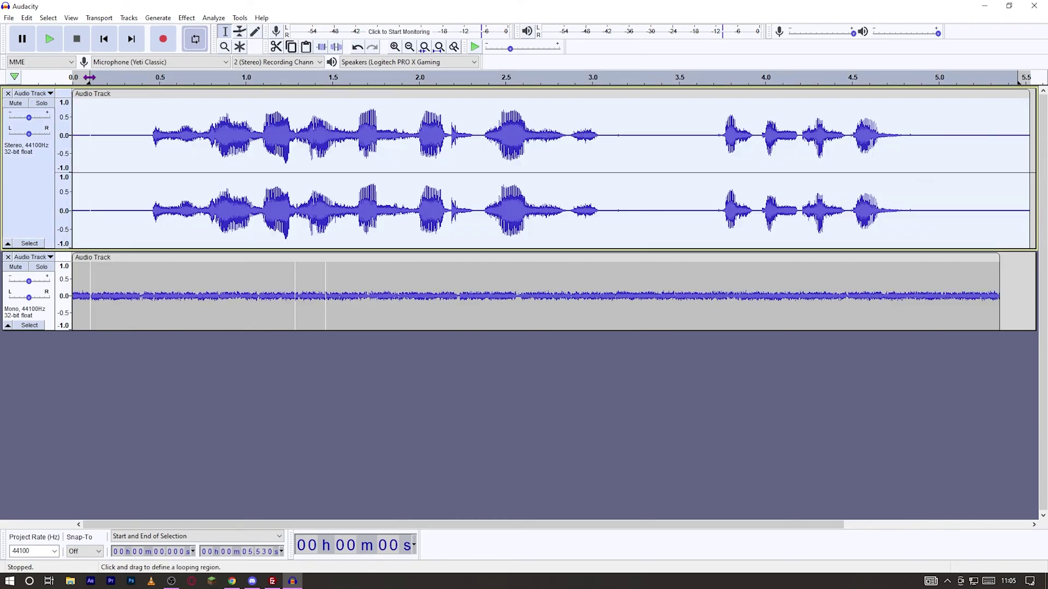
pyautogui.press('space')
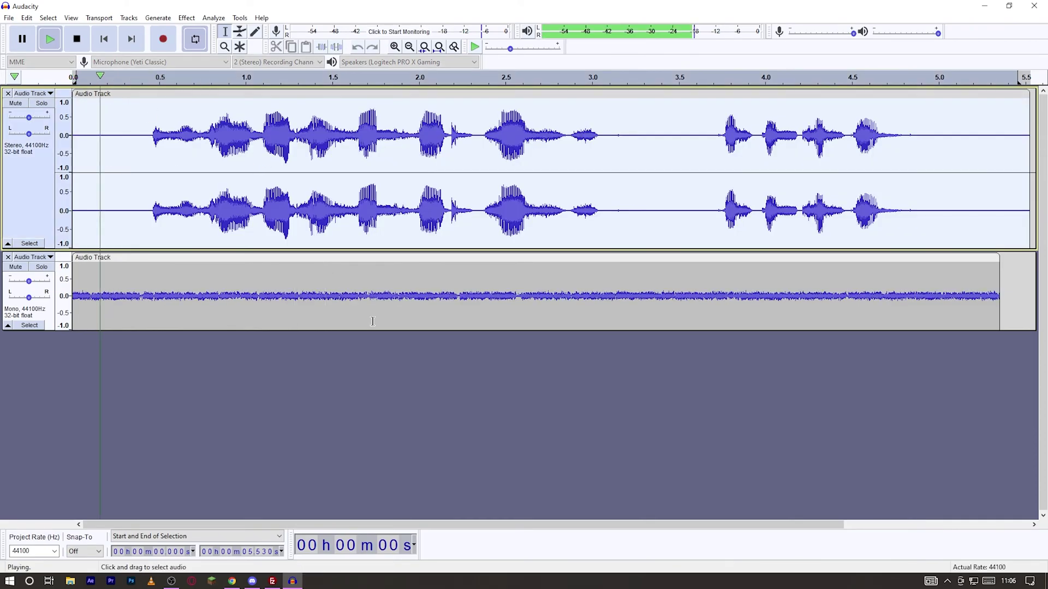